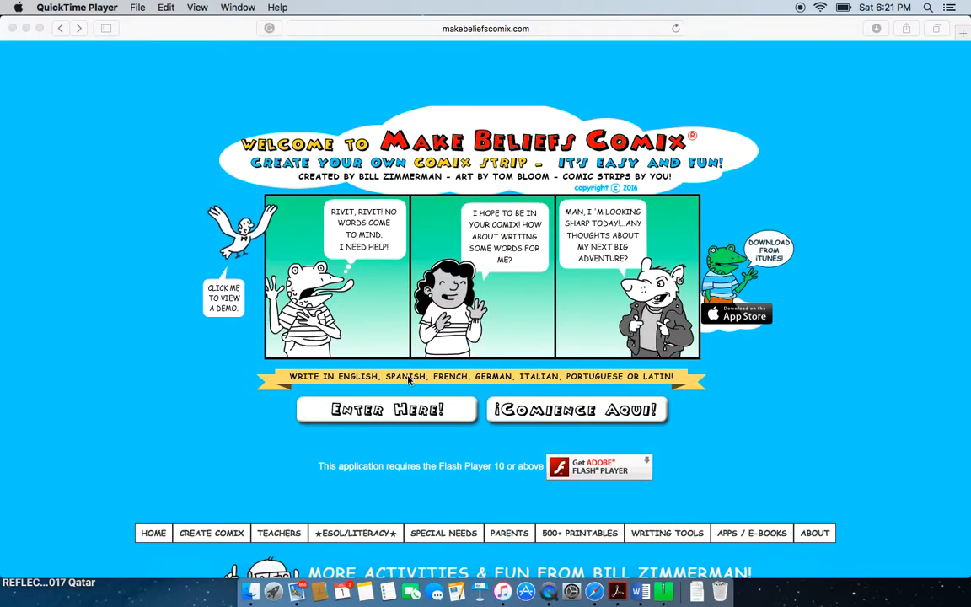
Enter the English comic creator, name the comix "The crazy frog!" and fill in the author's name.
click(401, 411)
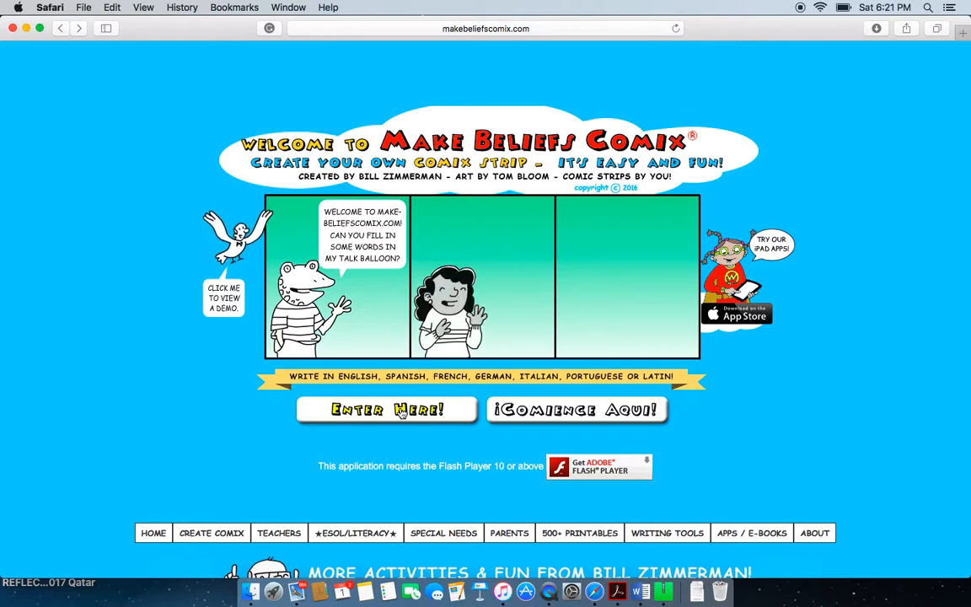
click(402, 411)
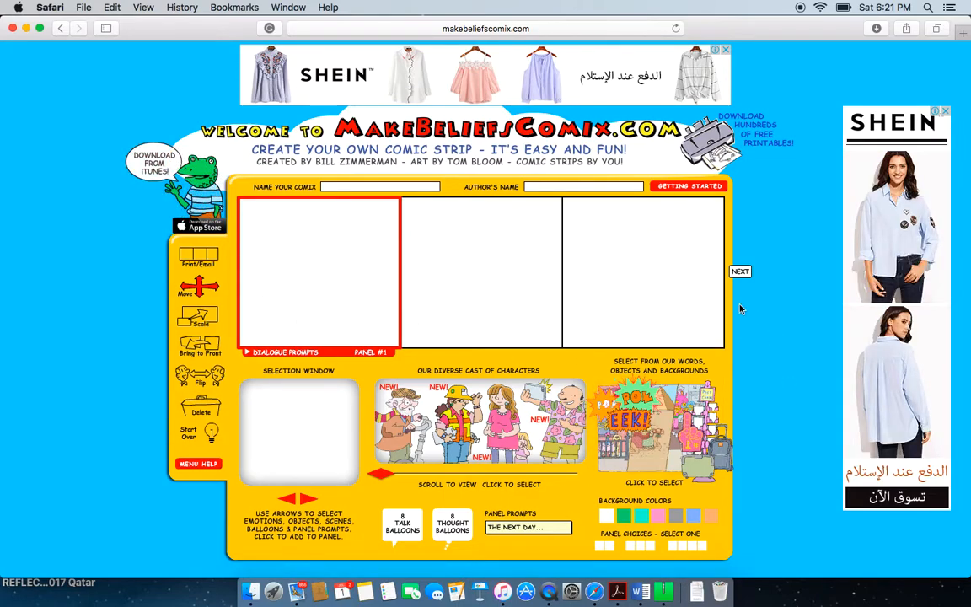
click(344, 189)
text(The crazy frog!)
click(553, 189)
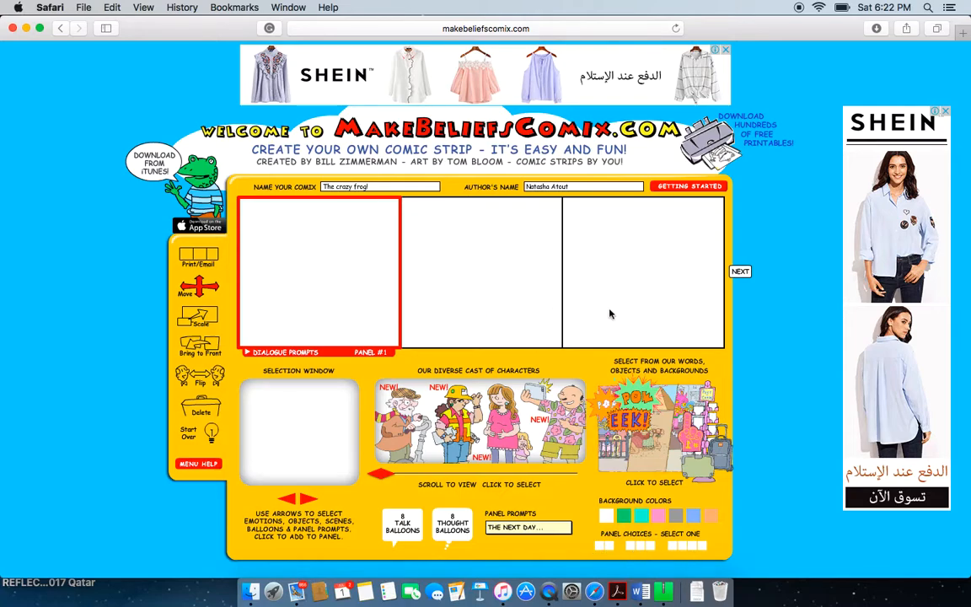
Try the four-panel and two-panel layouts, and set the strip back to three panels.
click(684, 548)
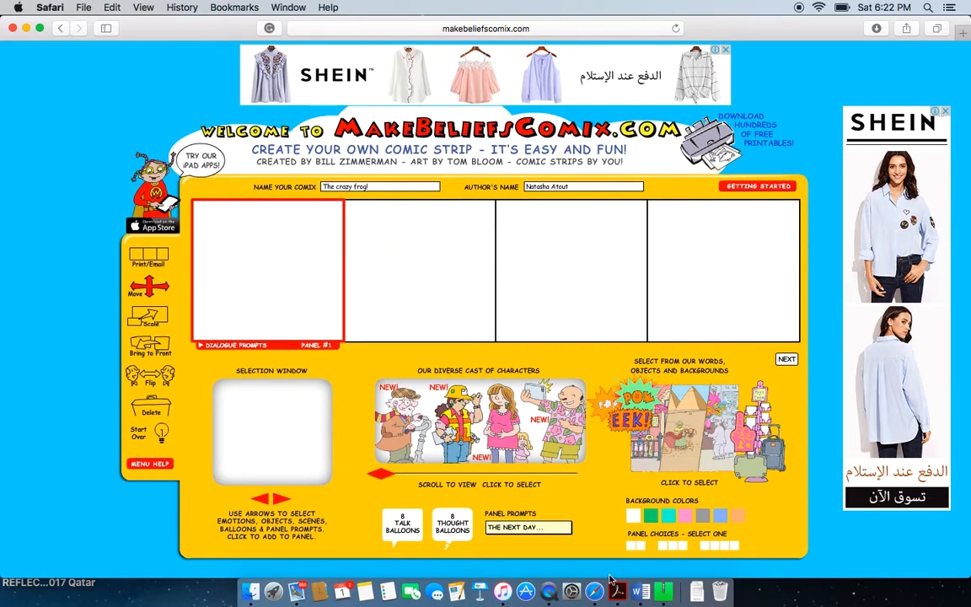
click(636, 548)
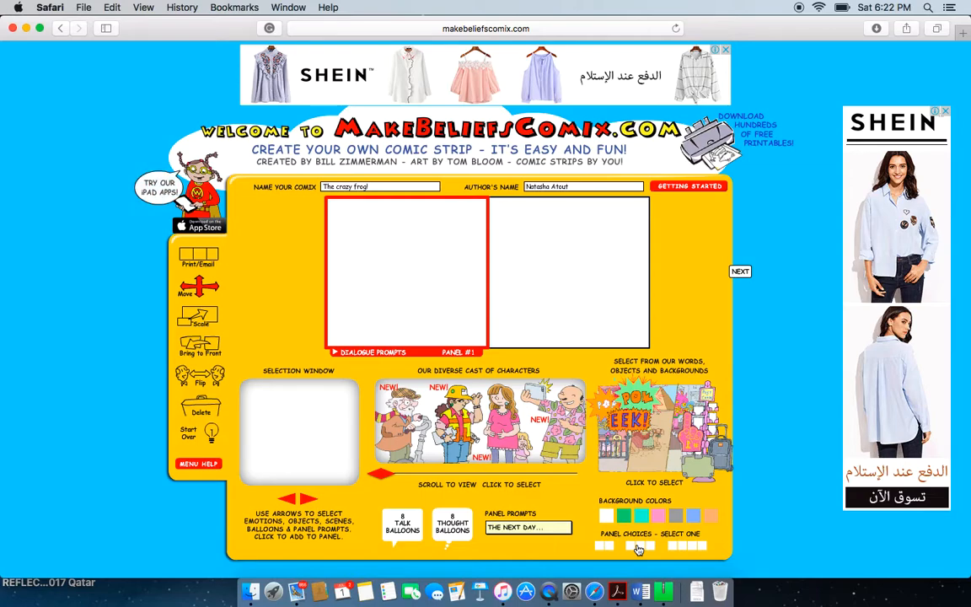
click(638, 549)
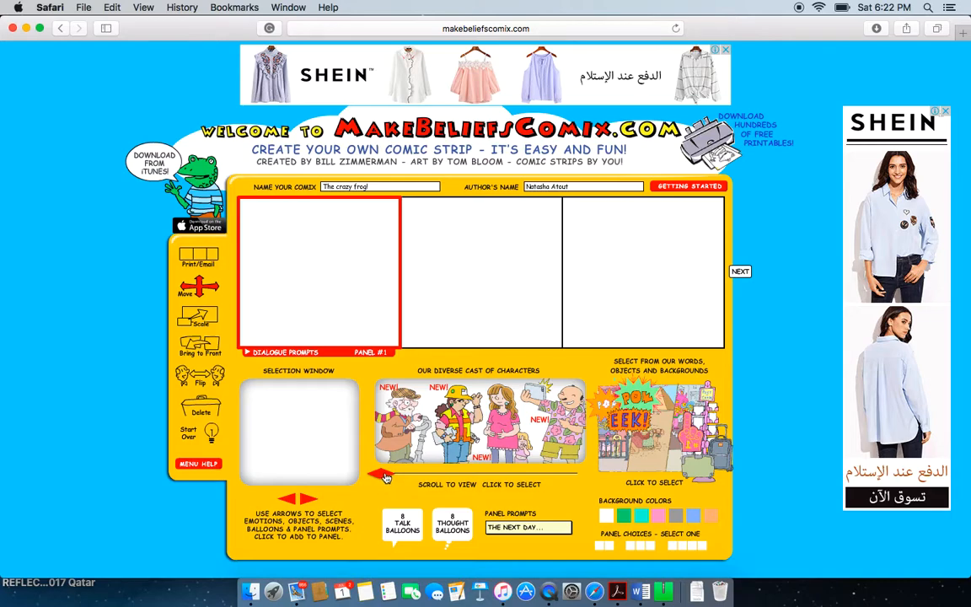
Add the frog character in its waving pose to panel 1 and move it up to the panel's left side.
drag(384, 478, 544, 466)
click(548, 425)
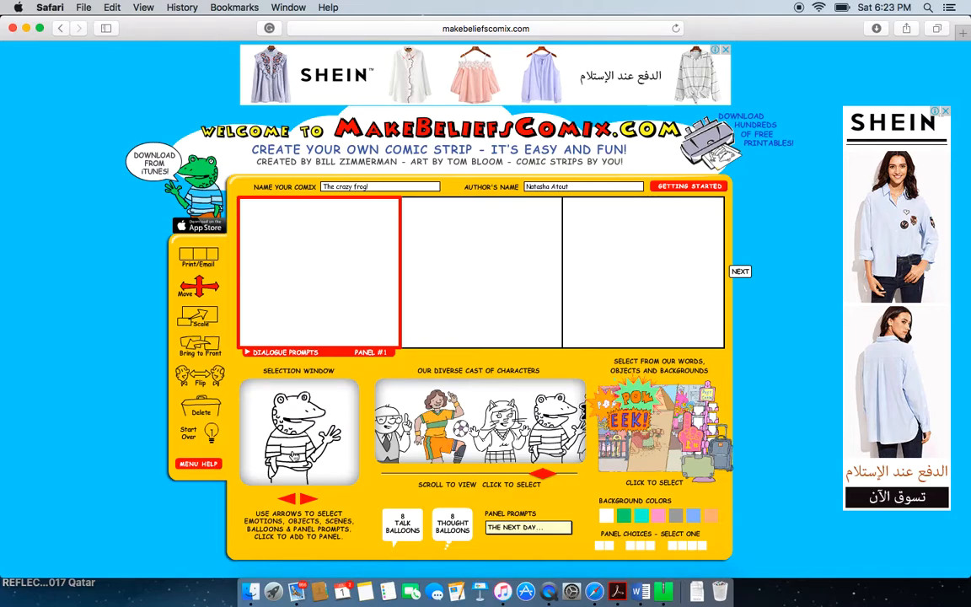
click(310, 502)
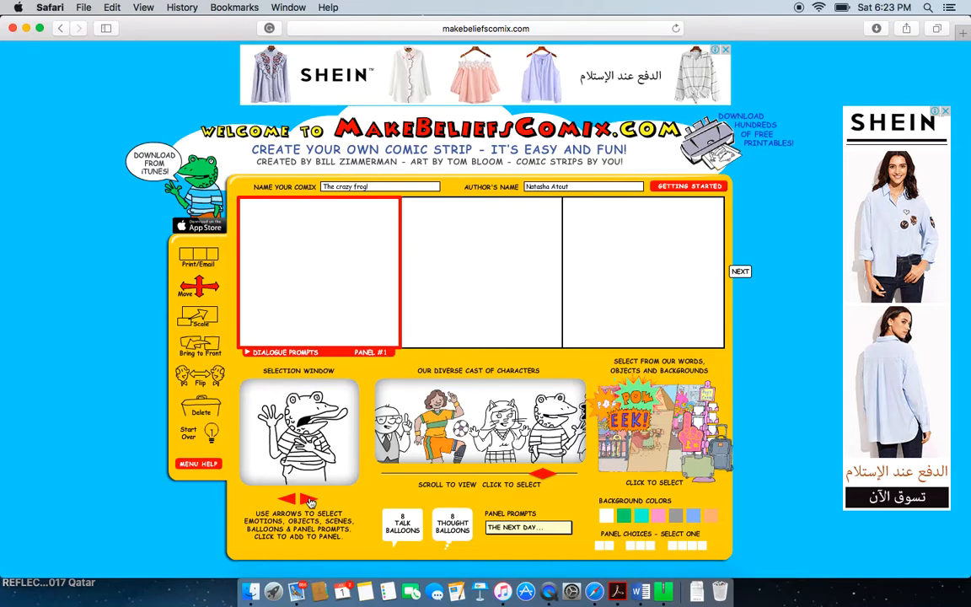
click(310, 503)
click(310, 502)
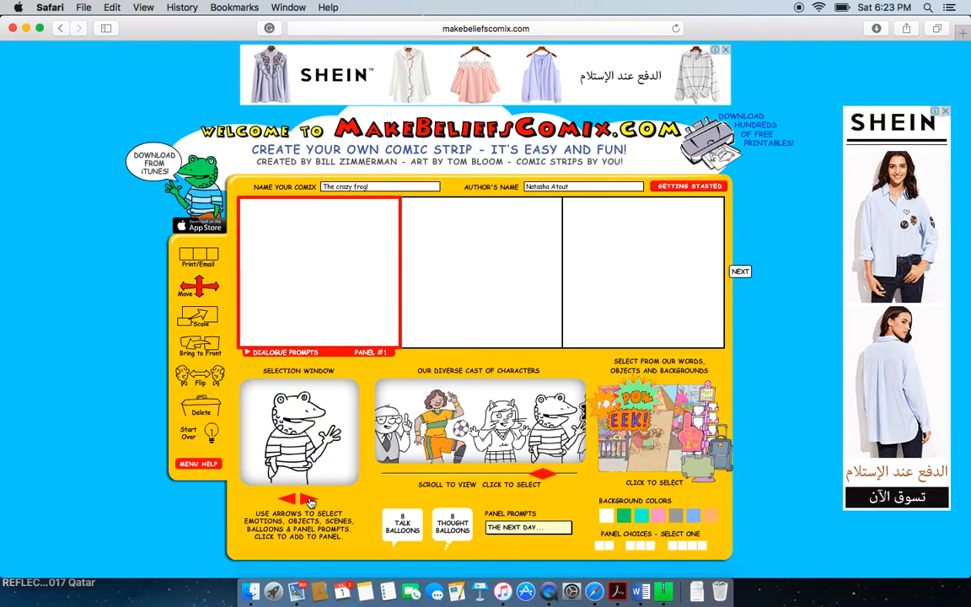
click(297, 456)
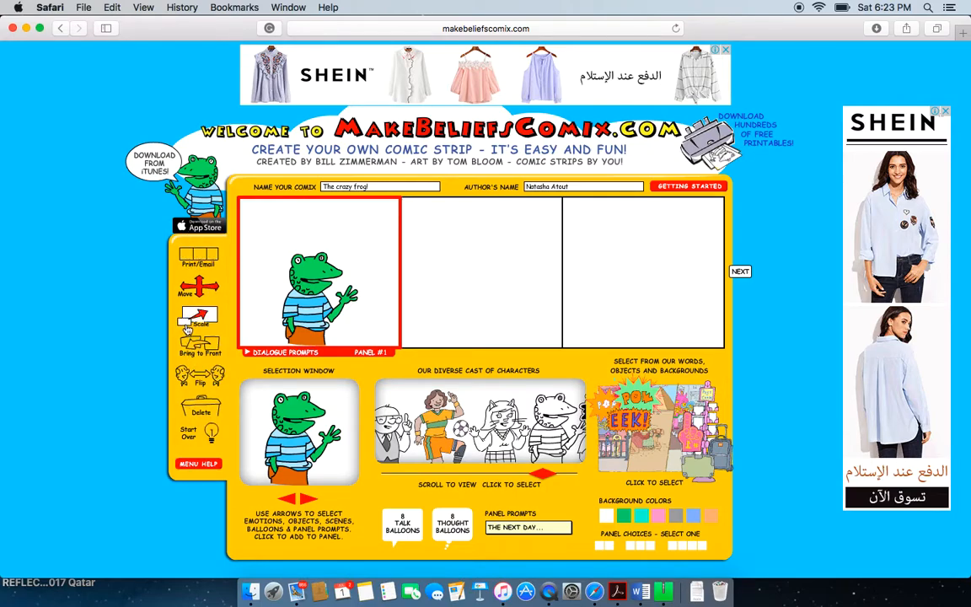
click(196, 288)
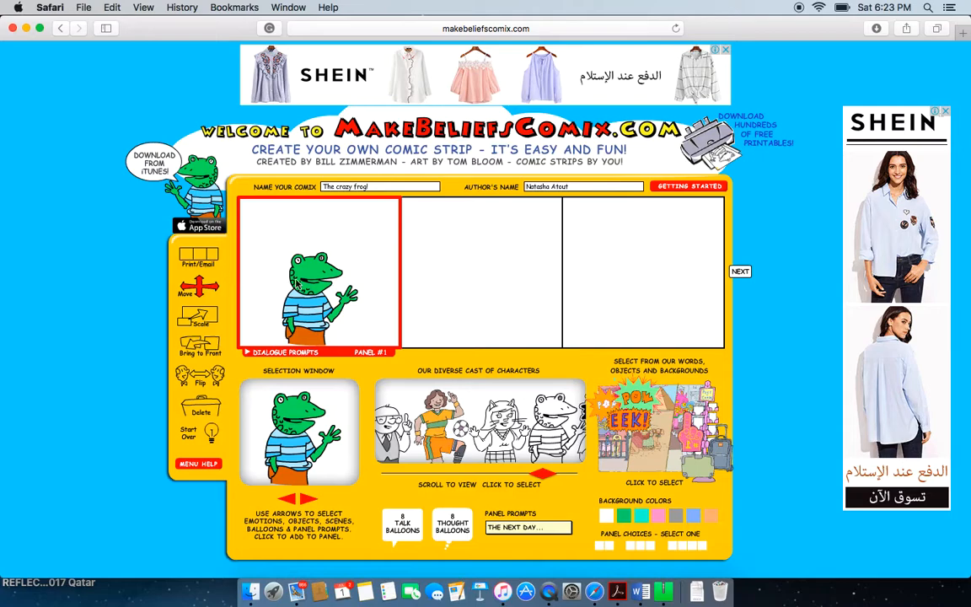
drag(311, 314, 267, 296)
Try flipping the frog in panel 1 horizontally, and flip it back.
click(199, 375)
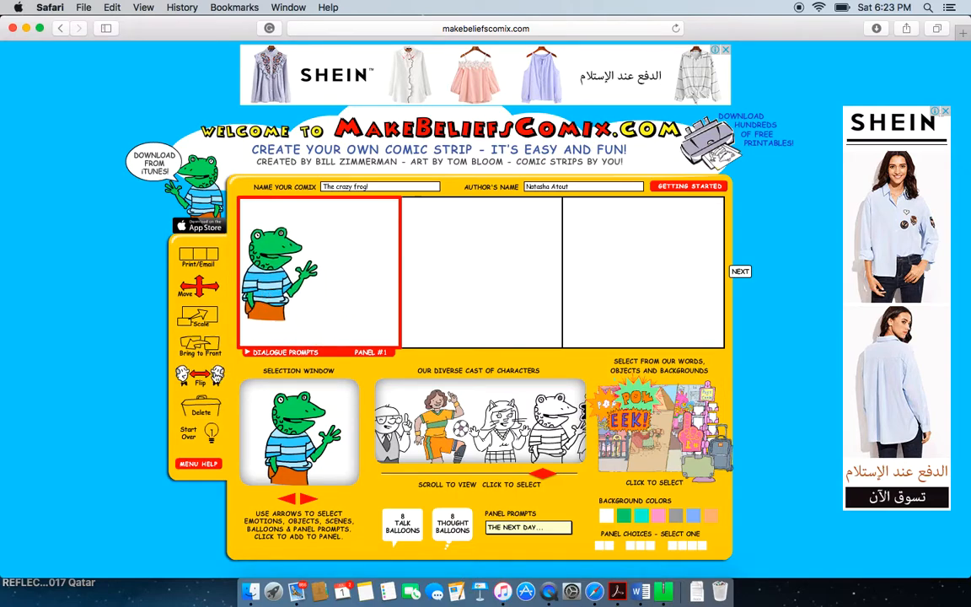
click(281, 272)
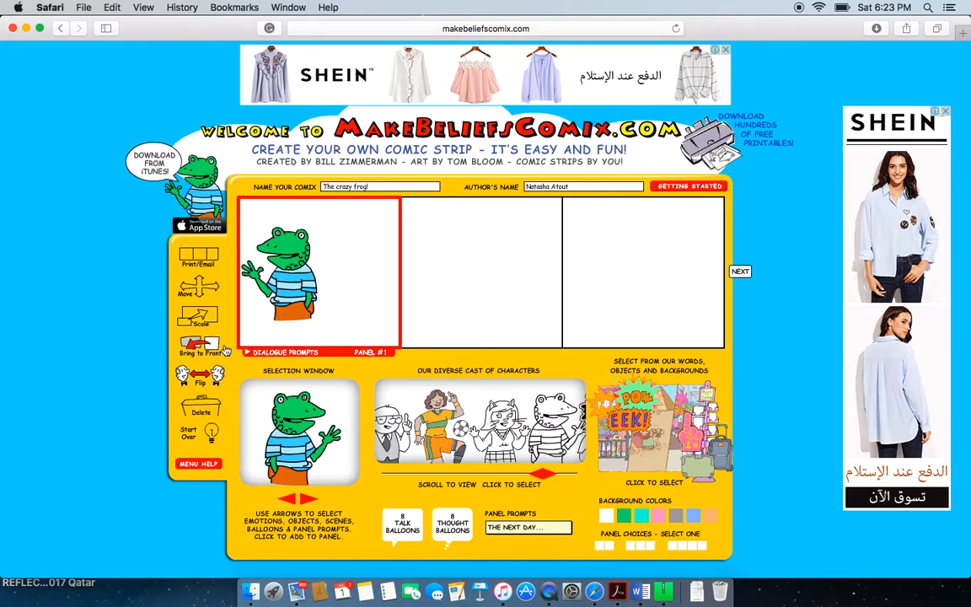
click(253, 253)
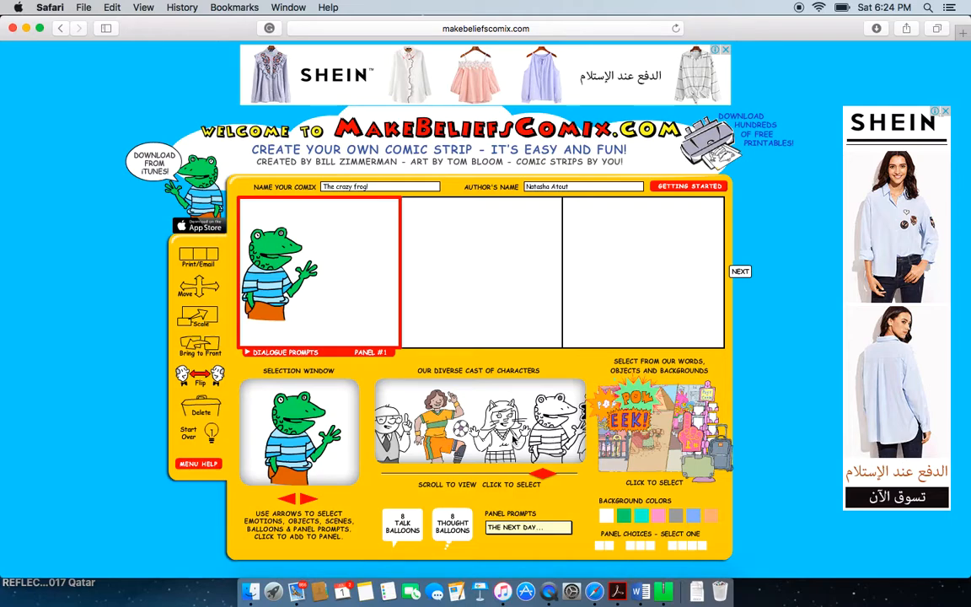
Add the cat character to panel 1 and move it up to the right of the frog.
click(510, 434)
click(310, 451)
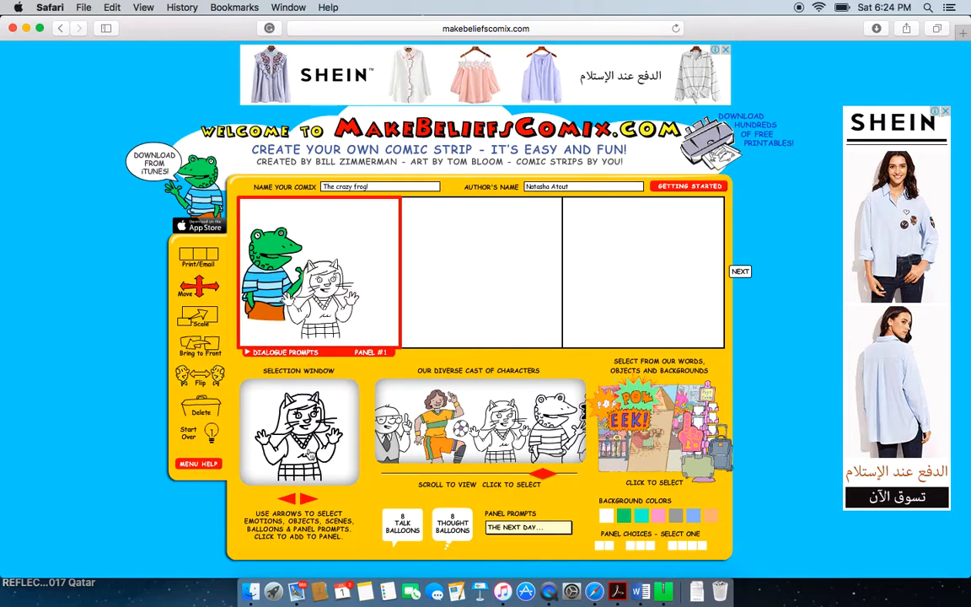
drag(324, 291, 357, 249)
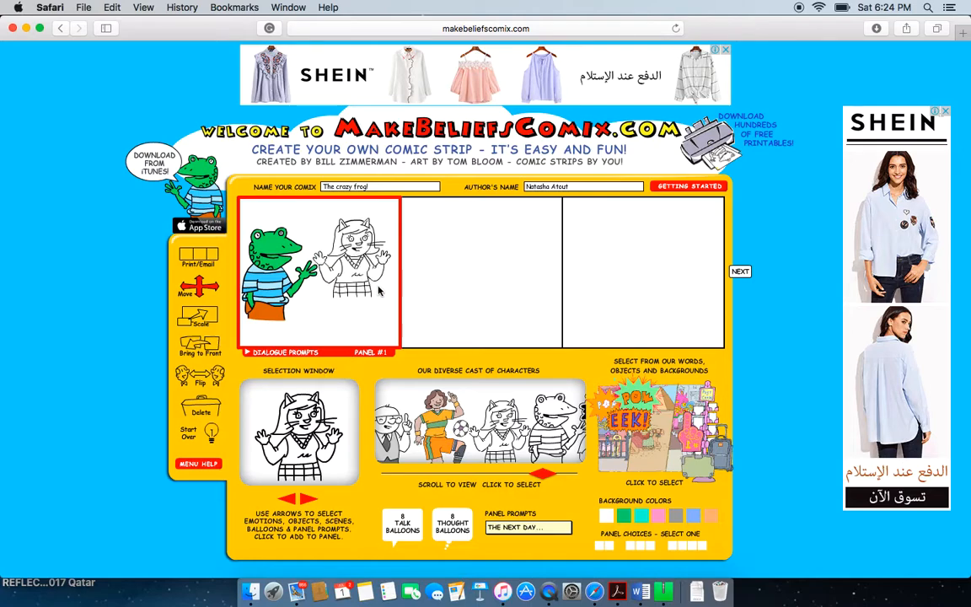
Flip the cat in panel 1 horizontally so it faces the frog.
click(201, 377)
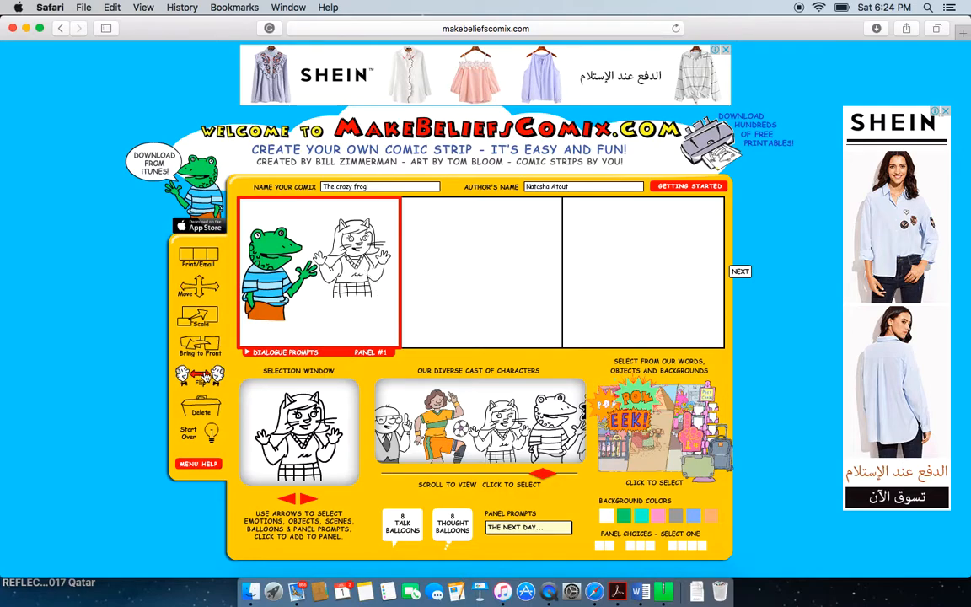
click(344, 268)
click(343, 268)
click(378, 266)
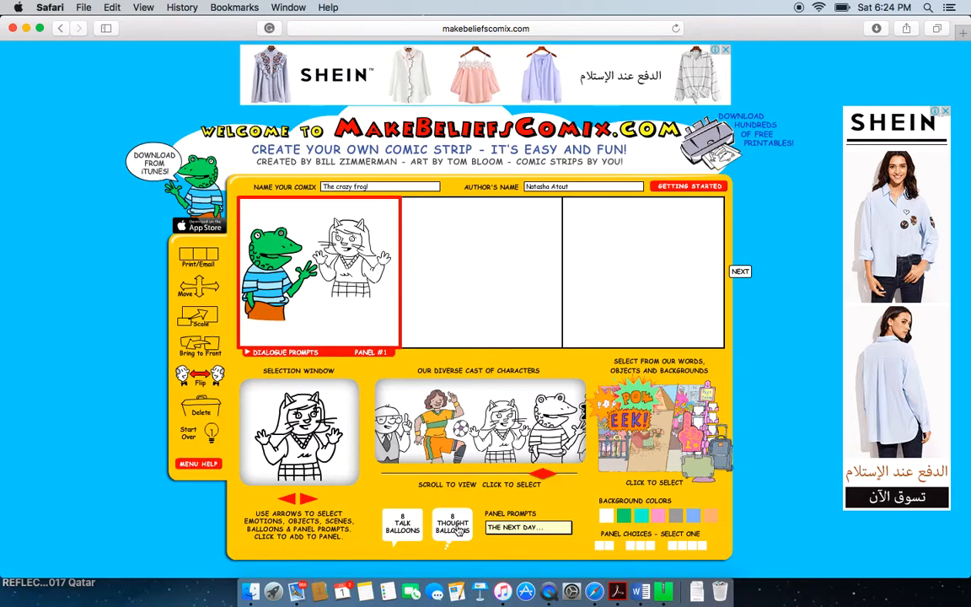
Bring up the talk balloons and look through the available shapes and sizes.
click(402, 524)
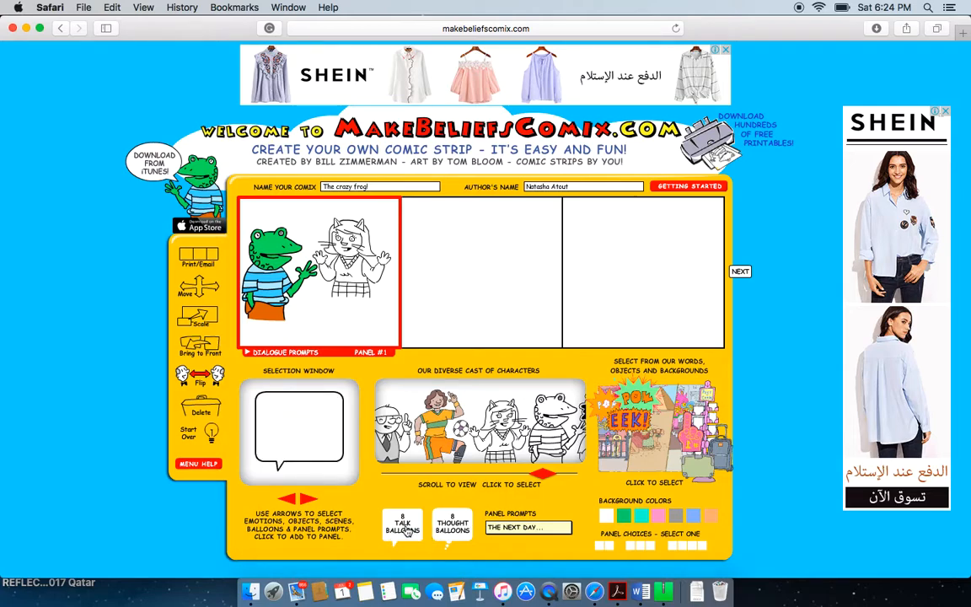
click(309, 501)
click(309, 502)
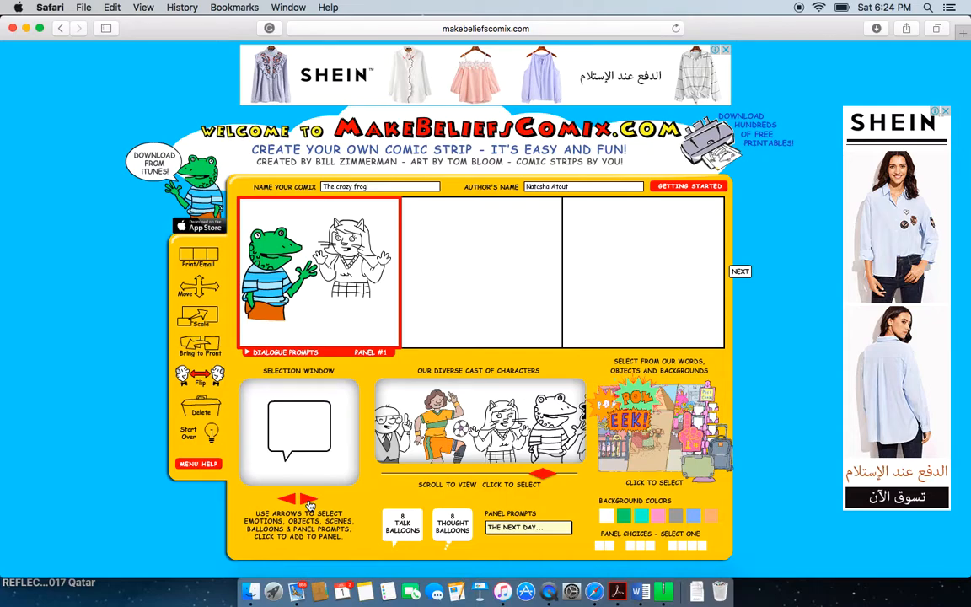
click(309, 502)
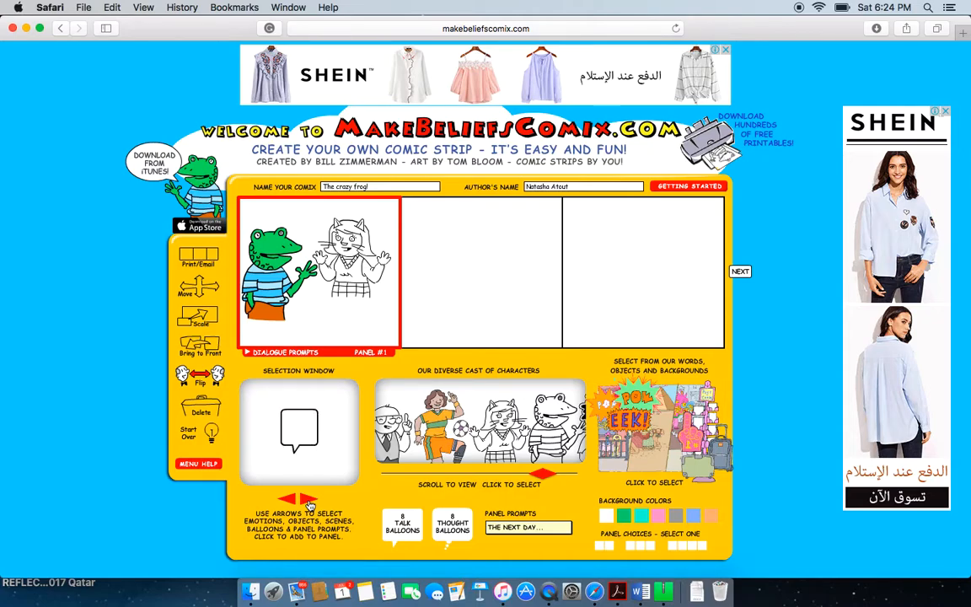
click(309, 501)
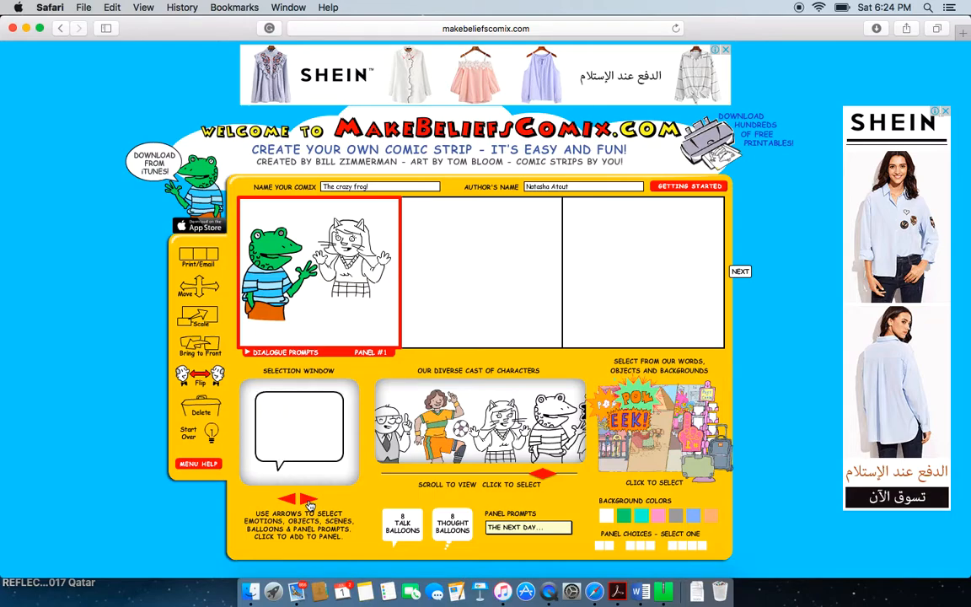
Try a large talk balloon over the frog in panel 1, and delete it.
click(251, 381)
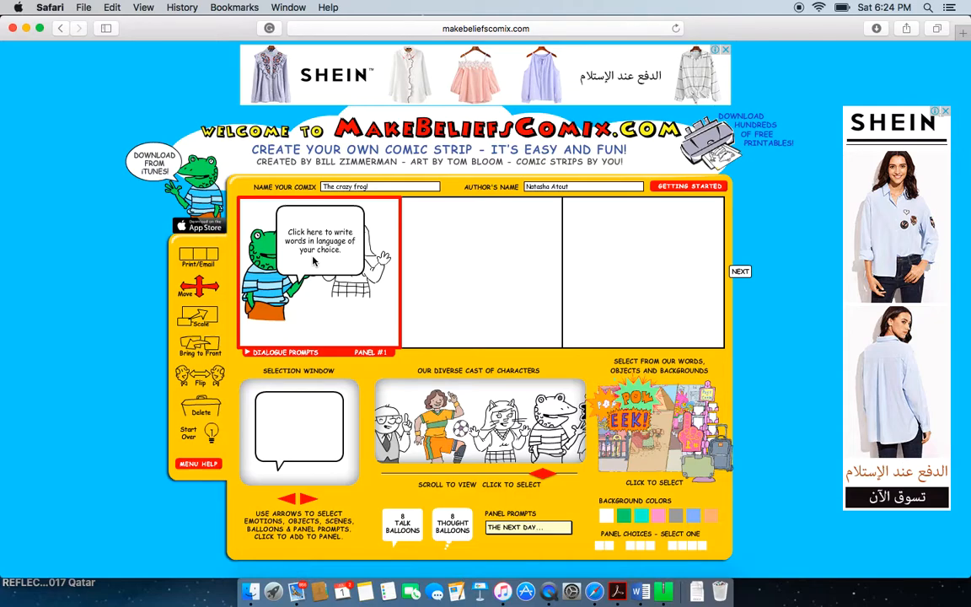
drag(313, 258, 289, 259)
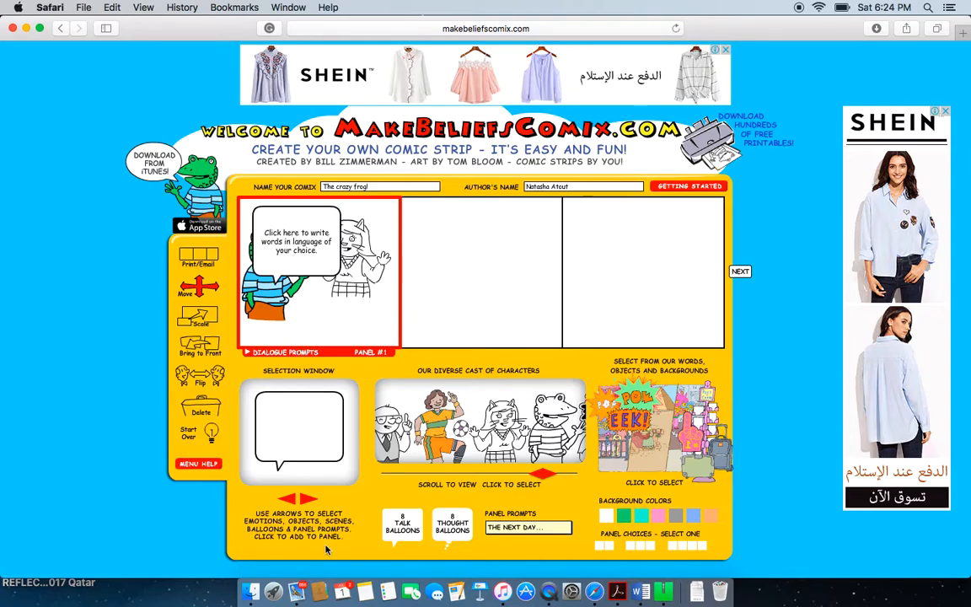
click(201, 411)
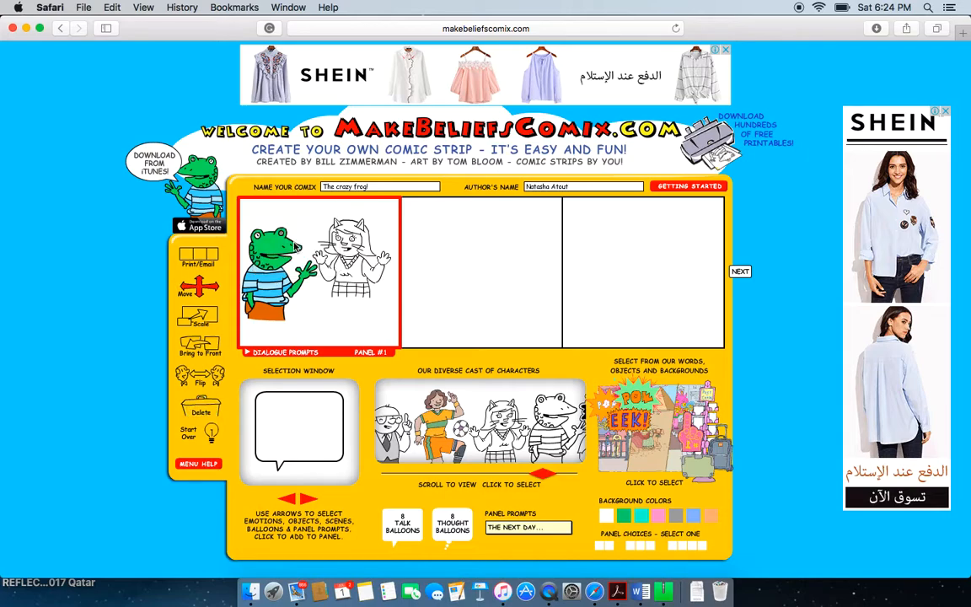
Add a small talk balloon to panel 1 and write "Hello How are you?" in it.
click(310, 502)
click(310, 501)
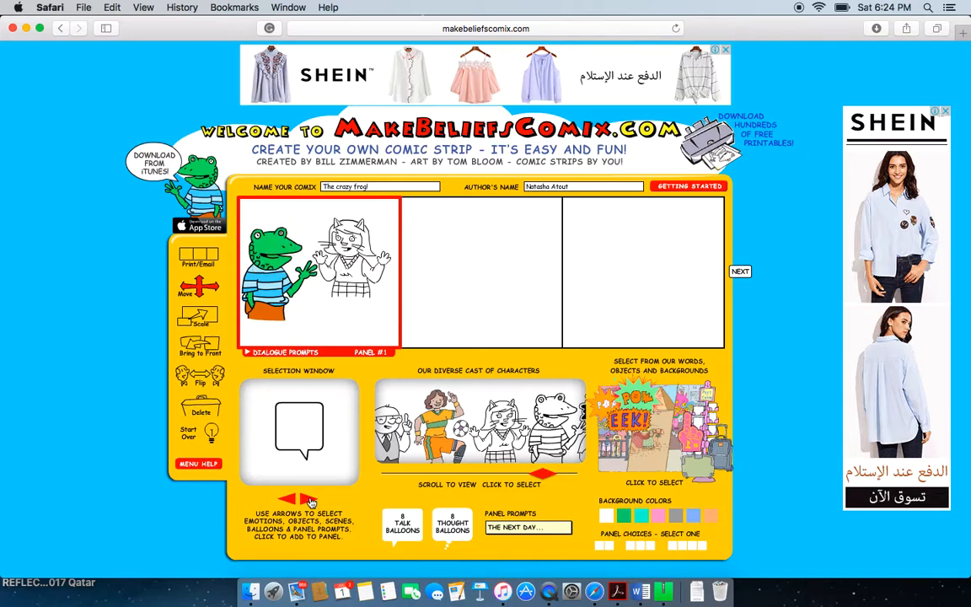
click(310, 502)
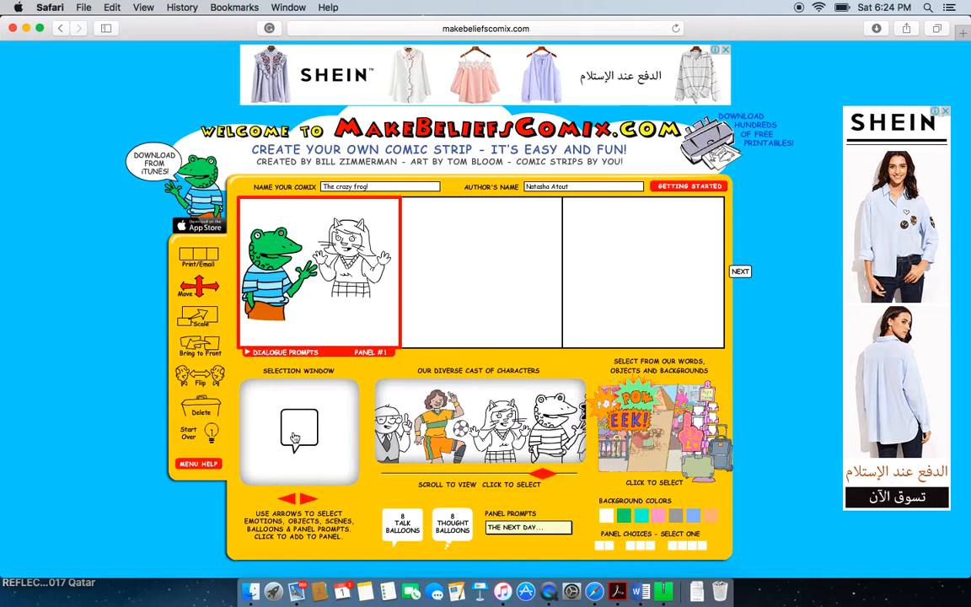
click(264, 394)
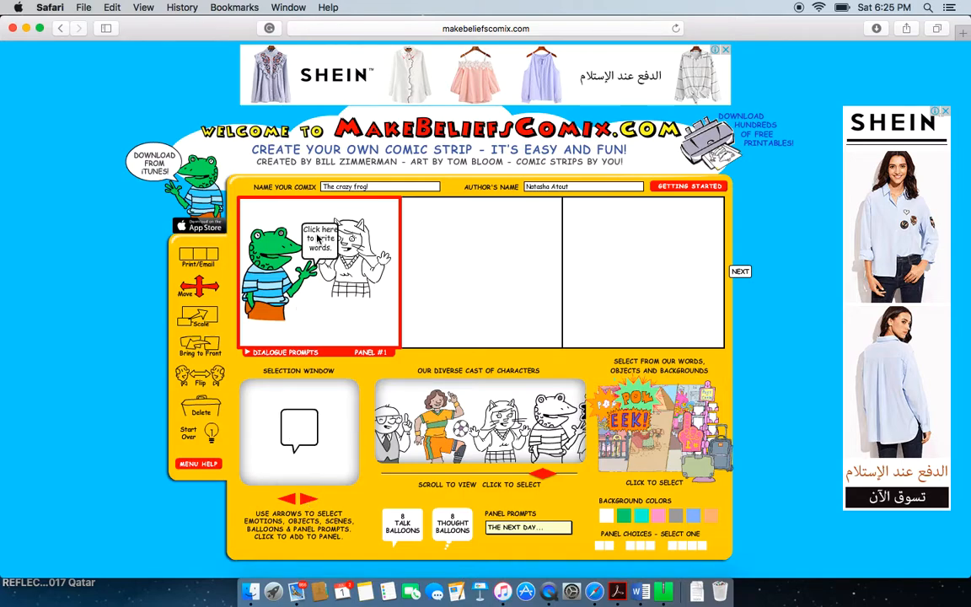
click(318, 239)
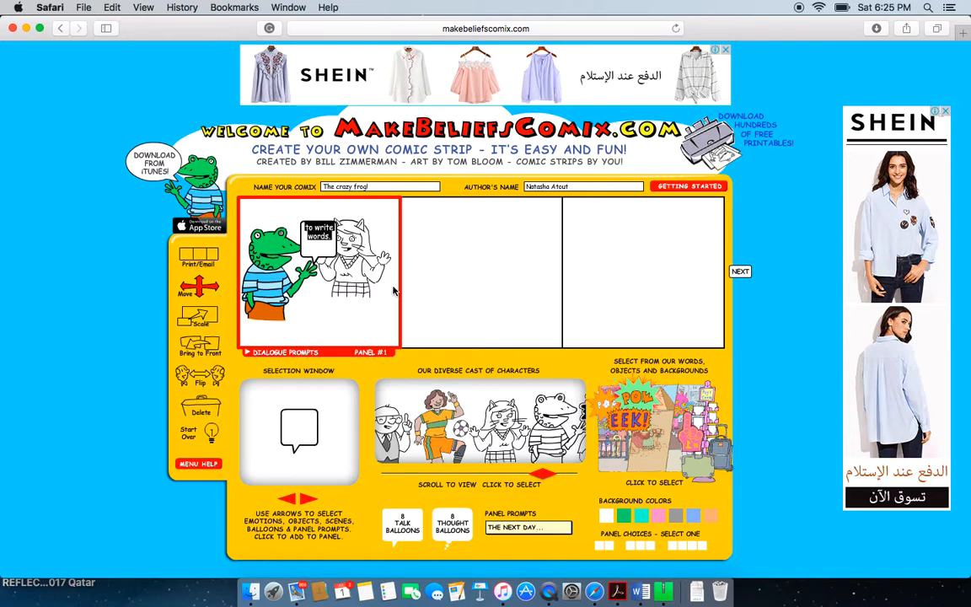
key(BackSpace)
text(Hello)
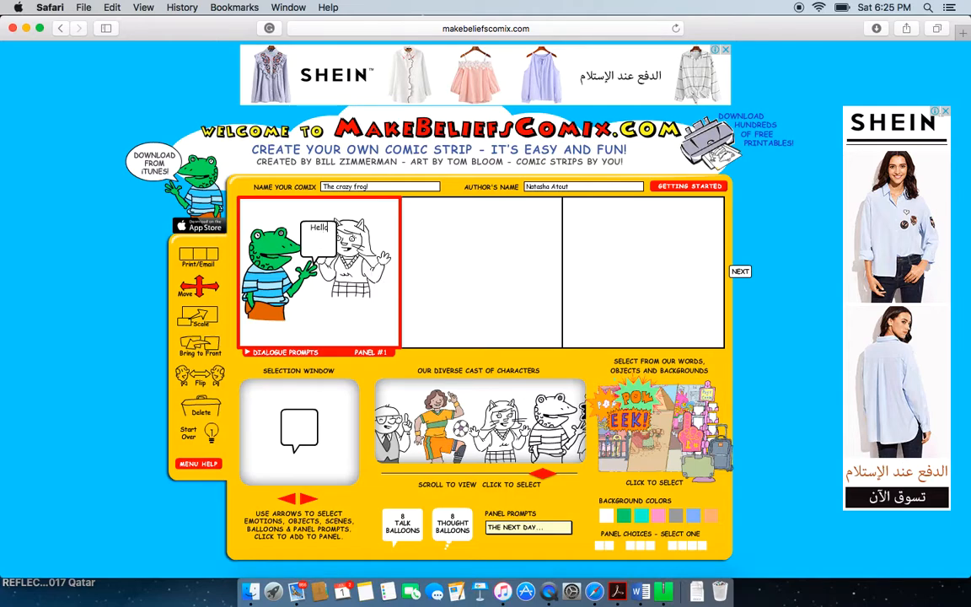
text( How are you?)
Move the talk balloon up beside the frog's head and shift the cat down to the lower right of panel 1.
drag(292, 241, 286, 230)
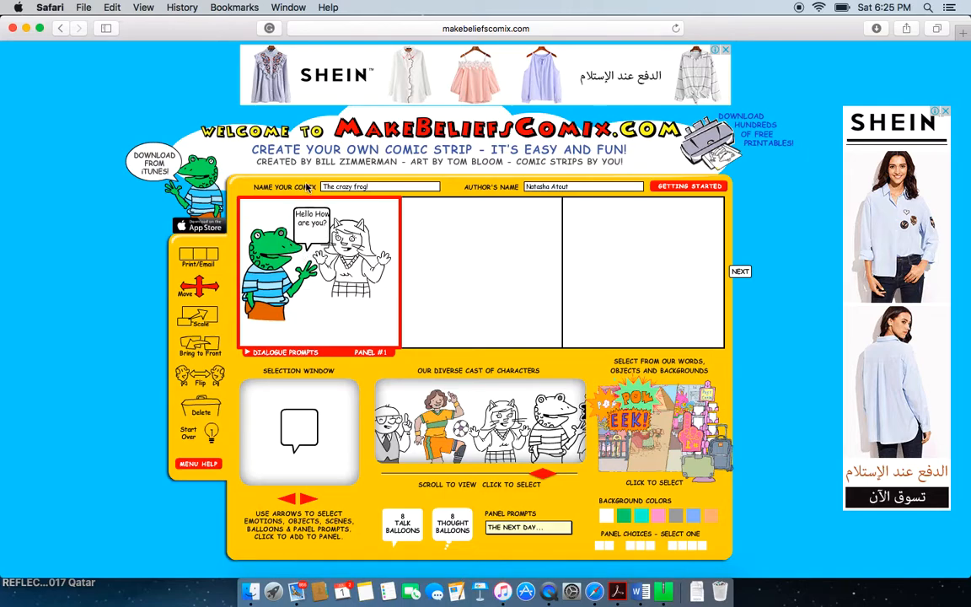
drag(306, 189, 304, 187)
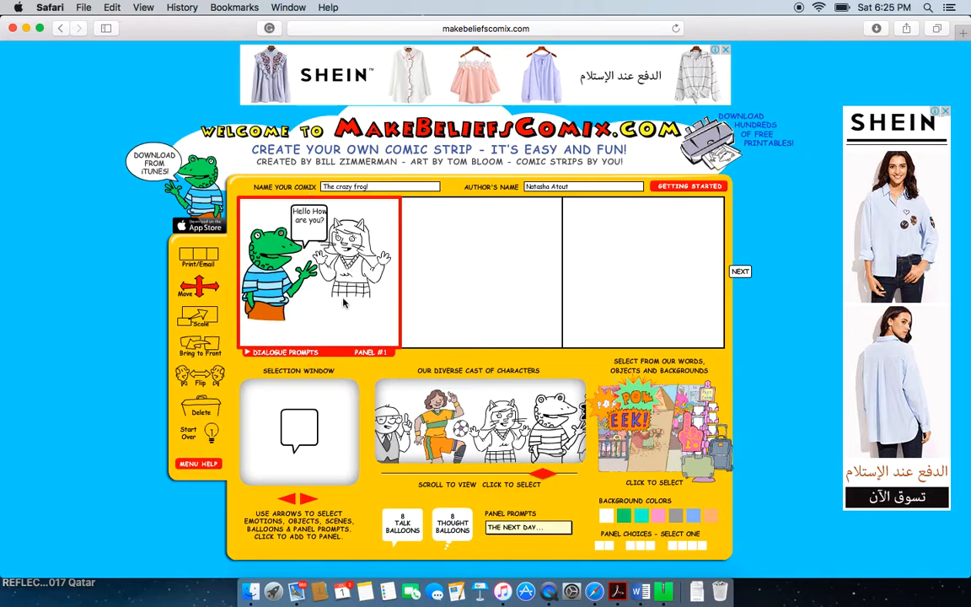
drag(354, 262, 360, 327)
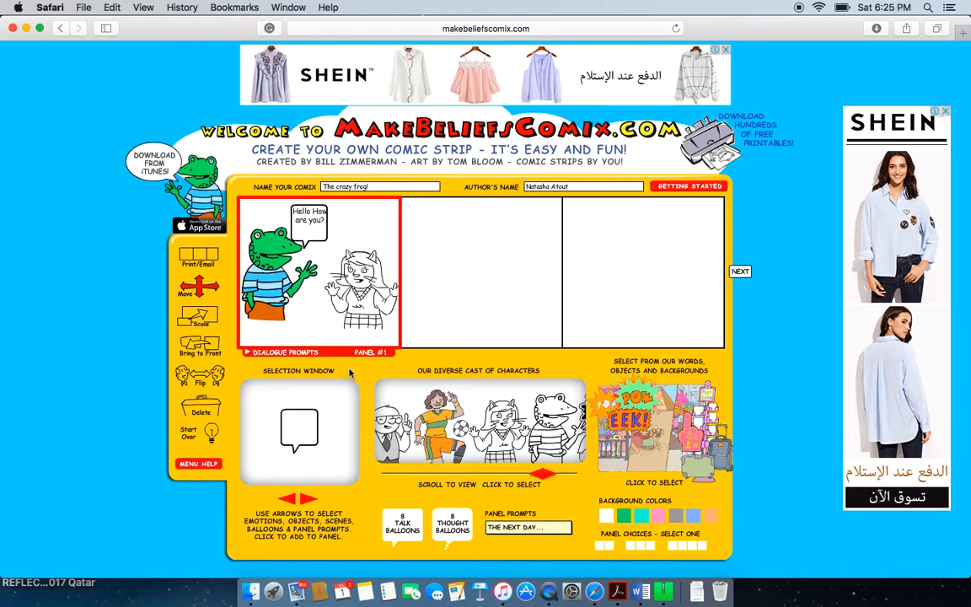
Try the grey background color for panel 1, and set it to light orange.
click(689, 519)
click(674, 521)
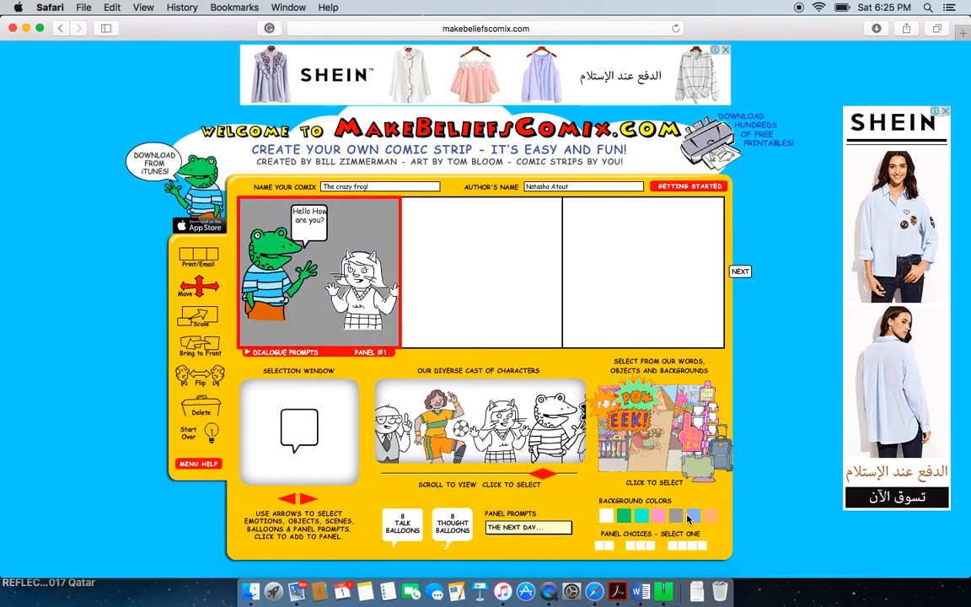
click(710, 515)
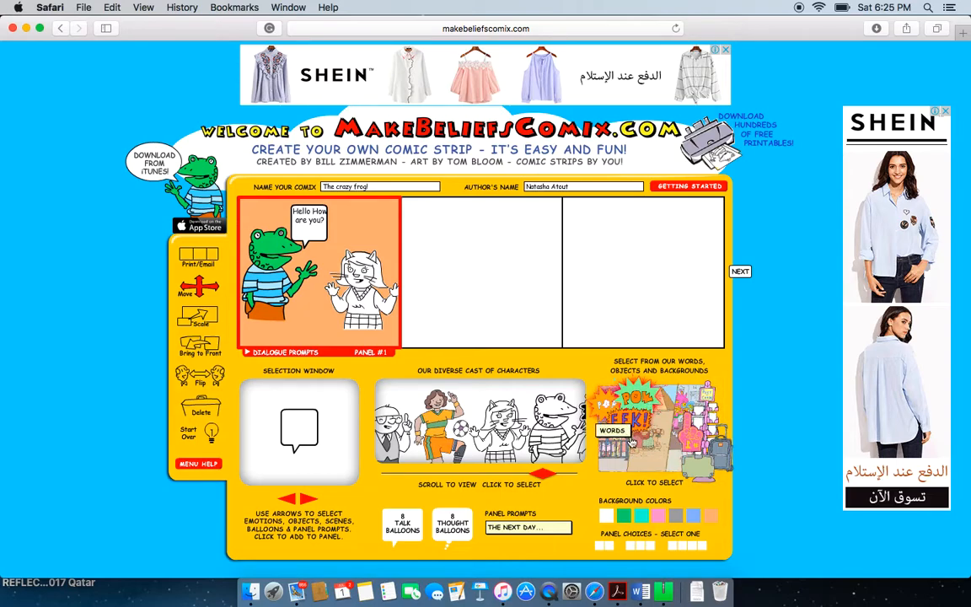
Browse the available word art and object pictures for the comic.
click(630, 443)
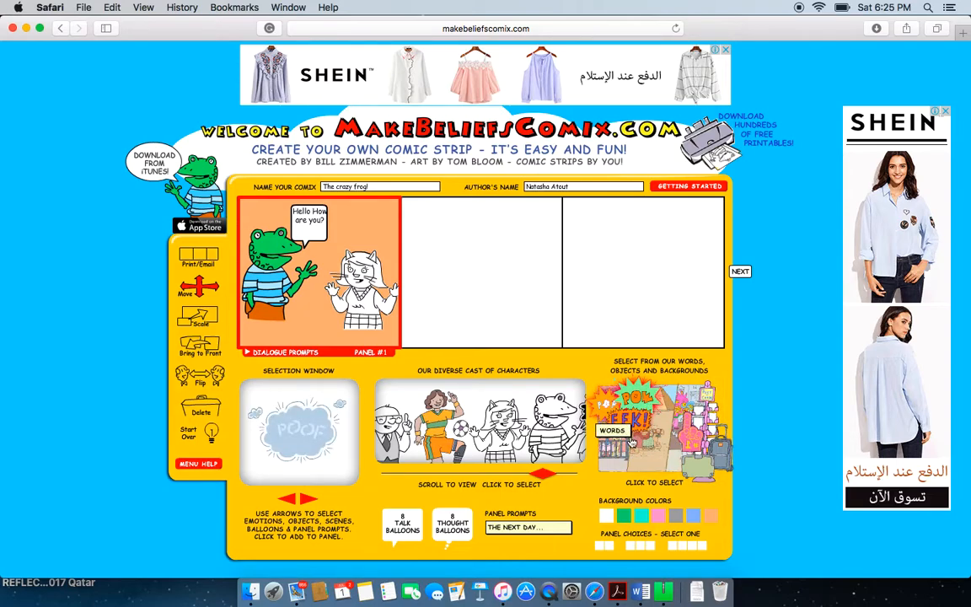
click(308, 499)
click(309, 499)
click(308, 500)
click(309, 500)
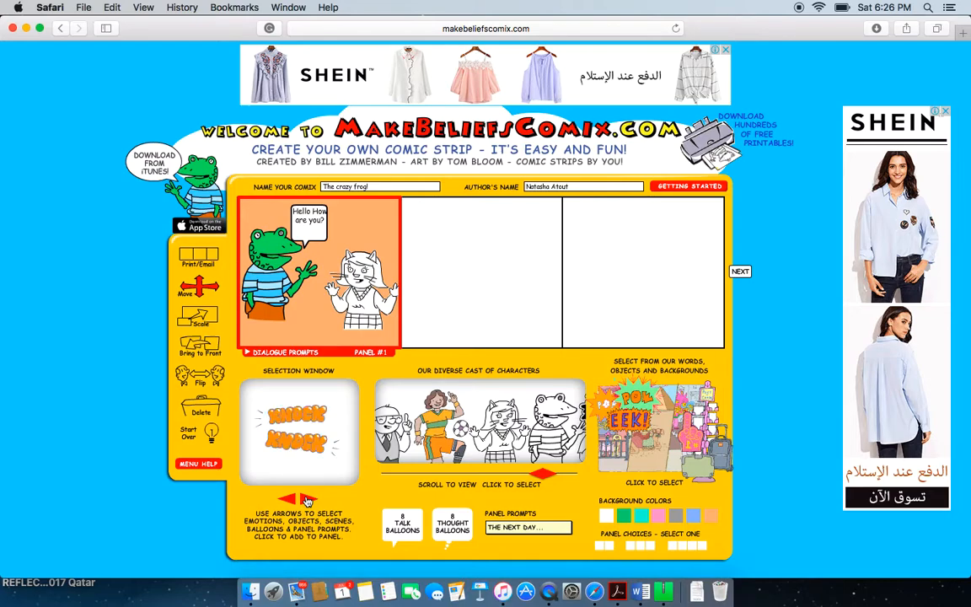
click(309, 499)
click(309, 500)
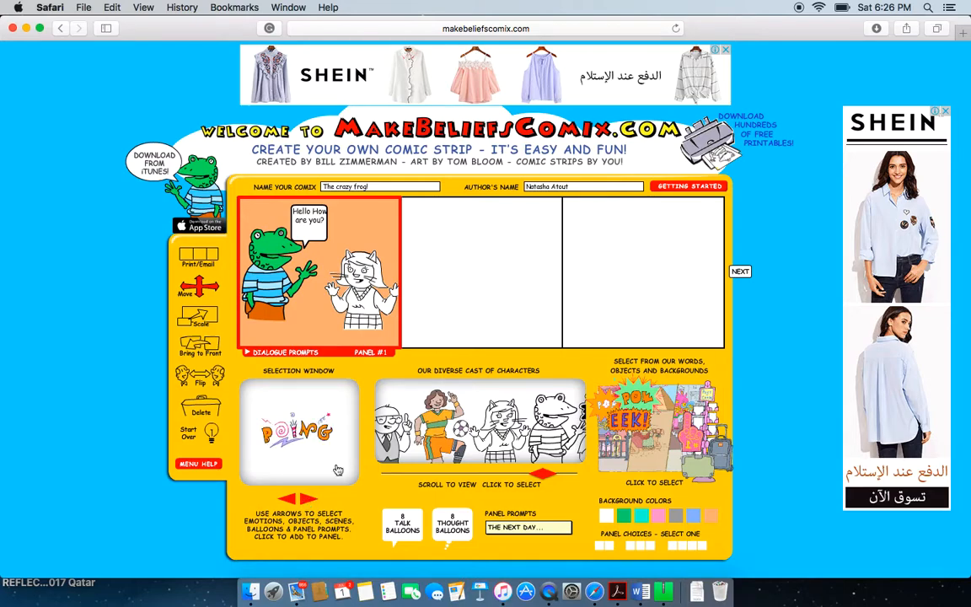
click(693, 430)
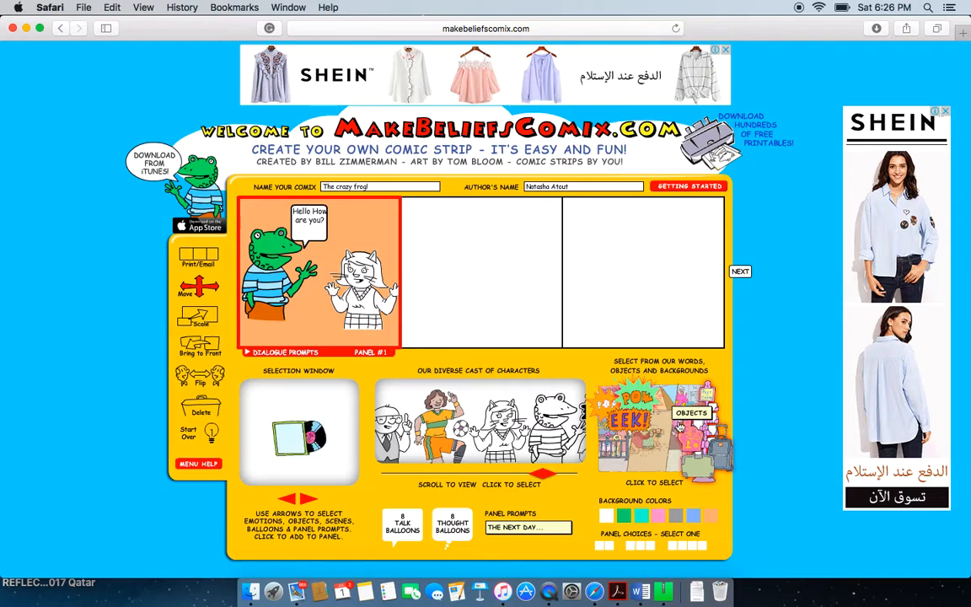
click(306, 502)
click(308, 502)
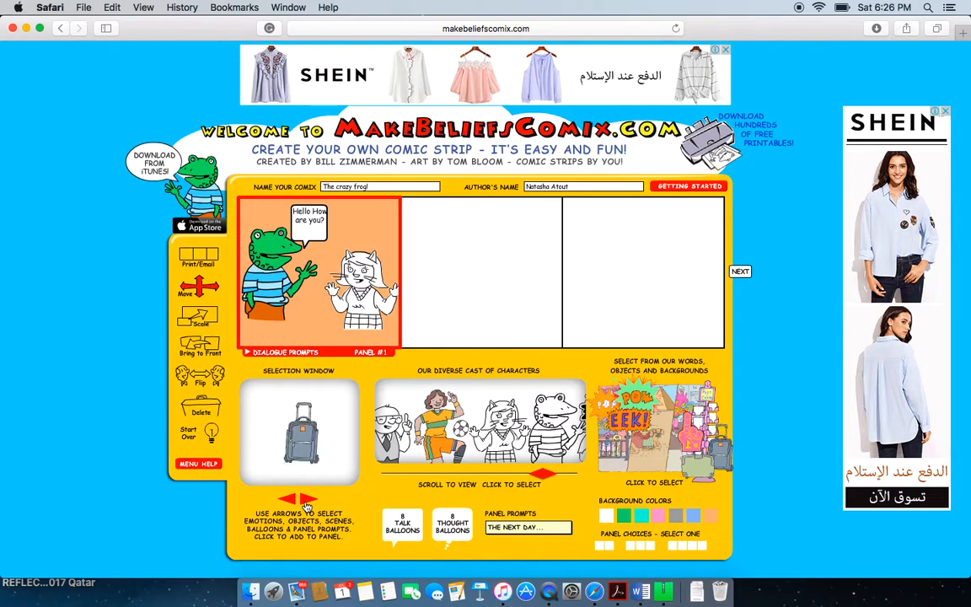
click(307, 502)
click(308, 502)
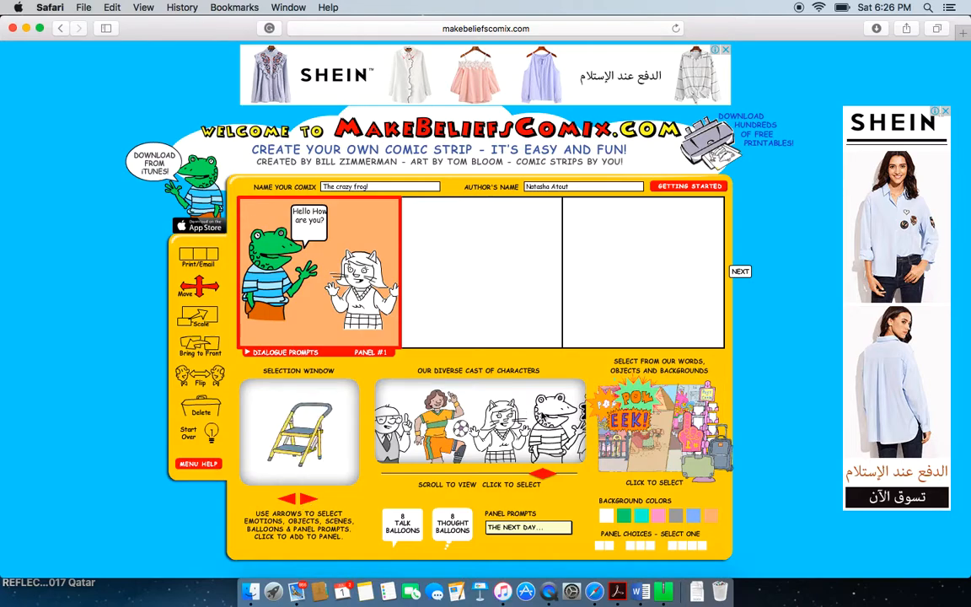
Add the desert background with pyramids to panel 1.
click(611, 451)
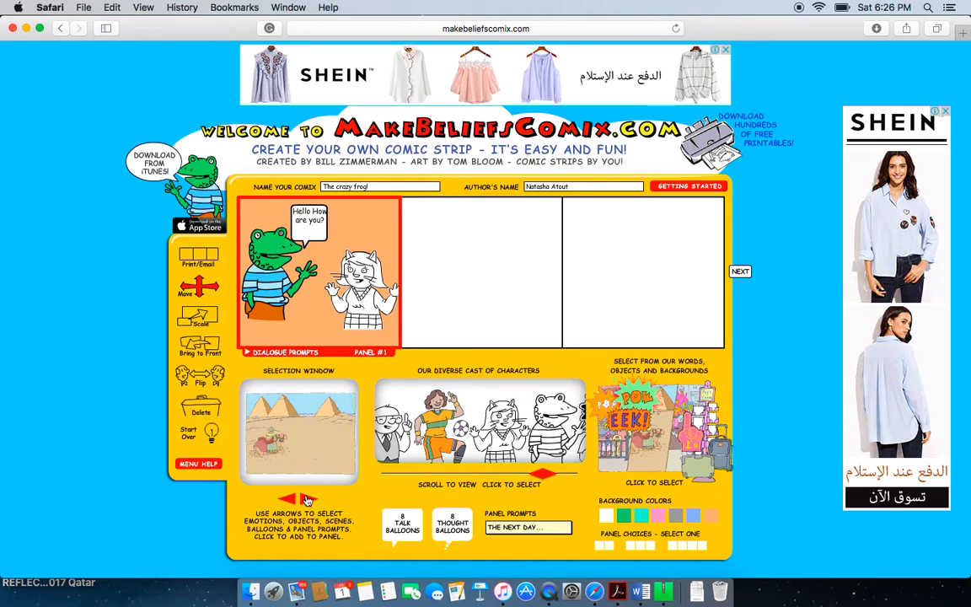
click(287, 434)
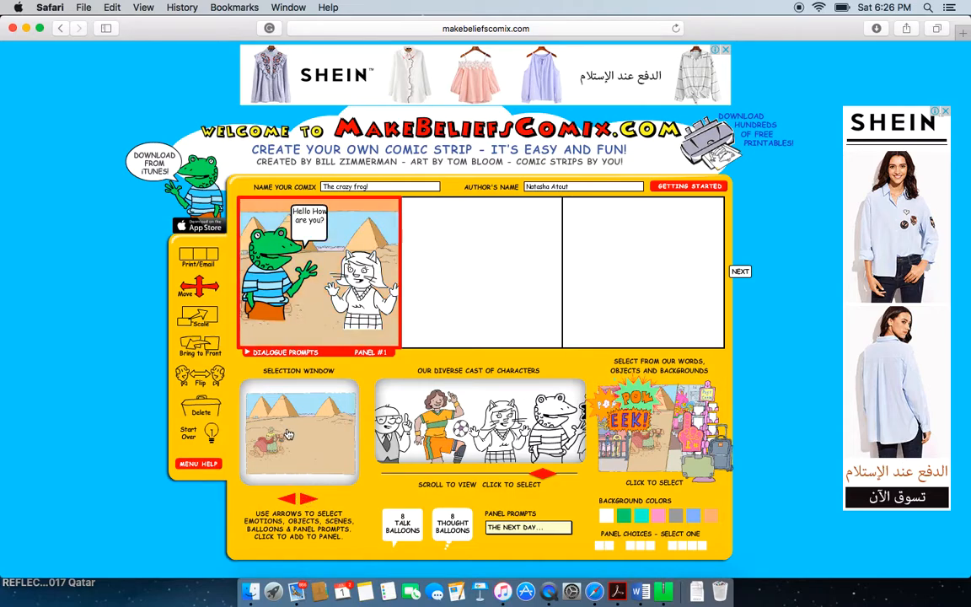
Add the blue-grey wheeled suitcase from the objects to panel 1 and place it between the frog and the cat.
click(693, 444)
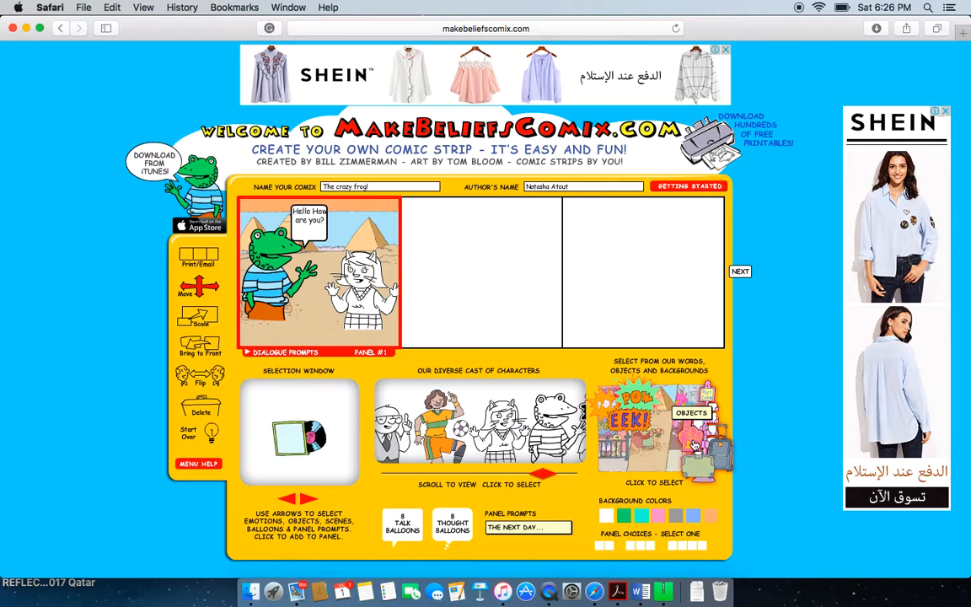
click(287, 501)
click(288, 502)
click(287, 503)
click(288, 502)
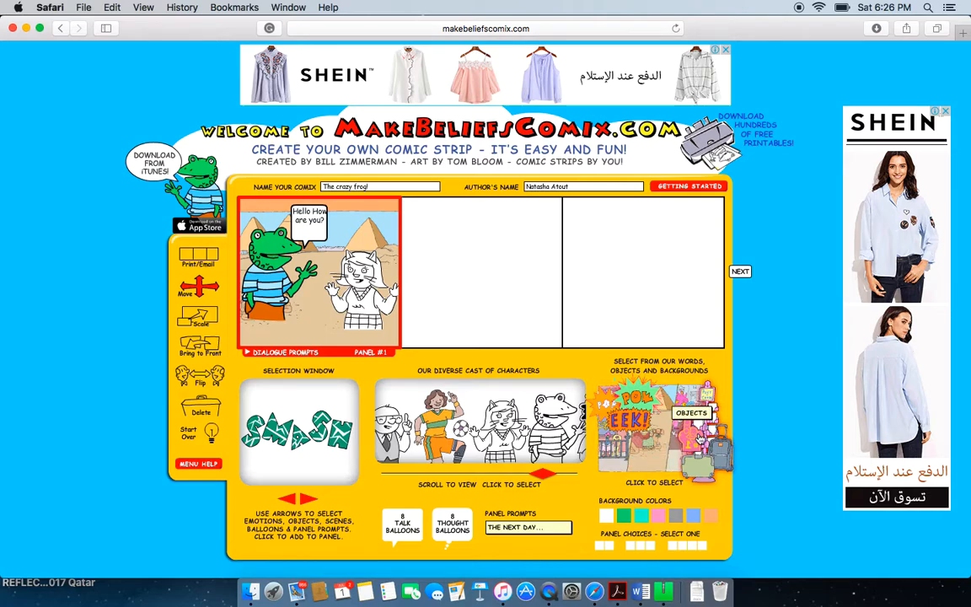
click(699, 438)
click(309, 501)
click(309, 501)
click(309, 500)
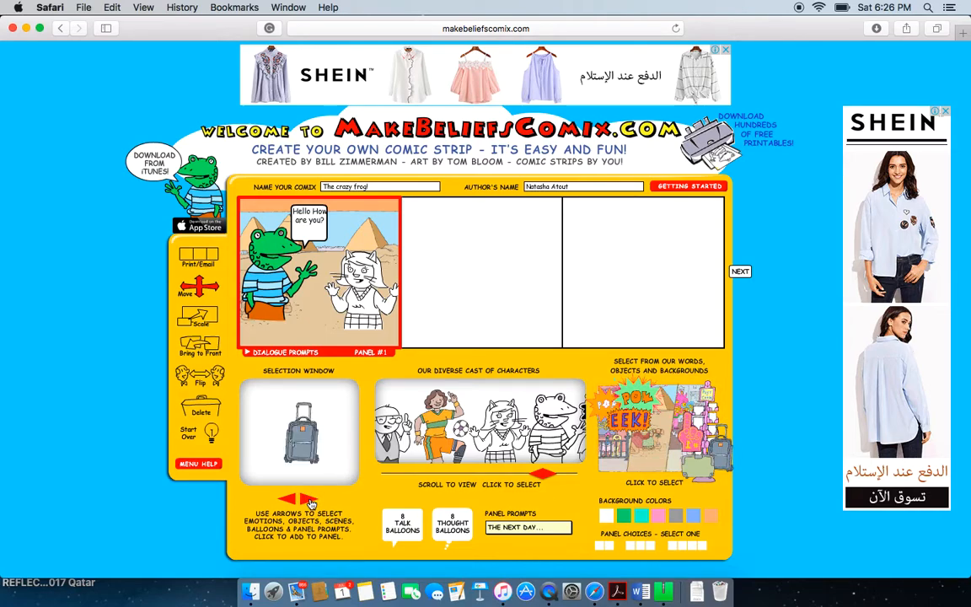
click(302, 432)
drag(316, 319, 297, 326)
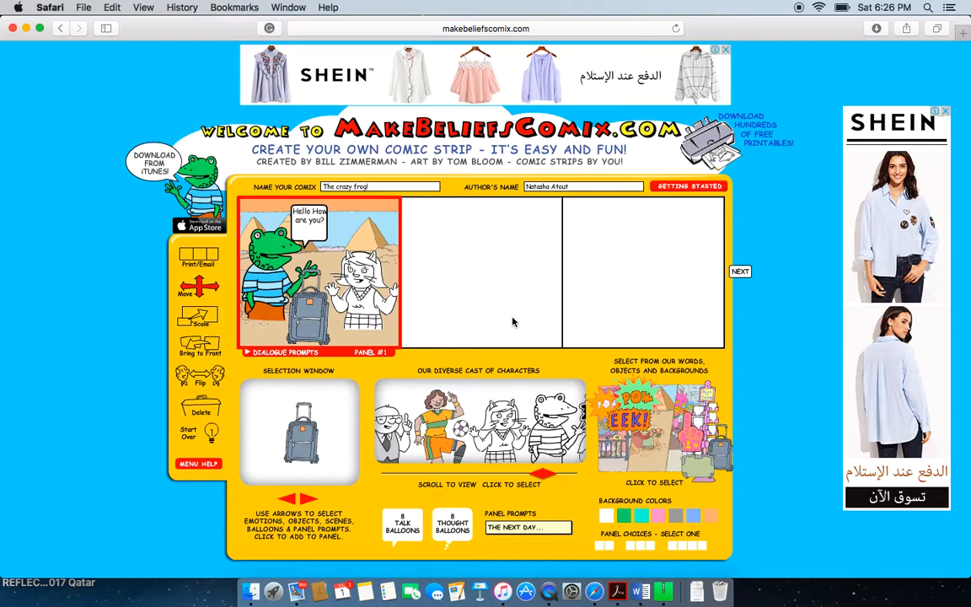
scroll(513, 321, down, 5)
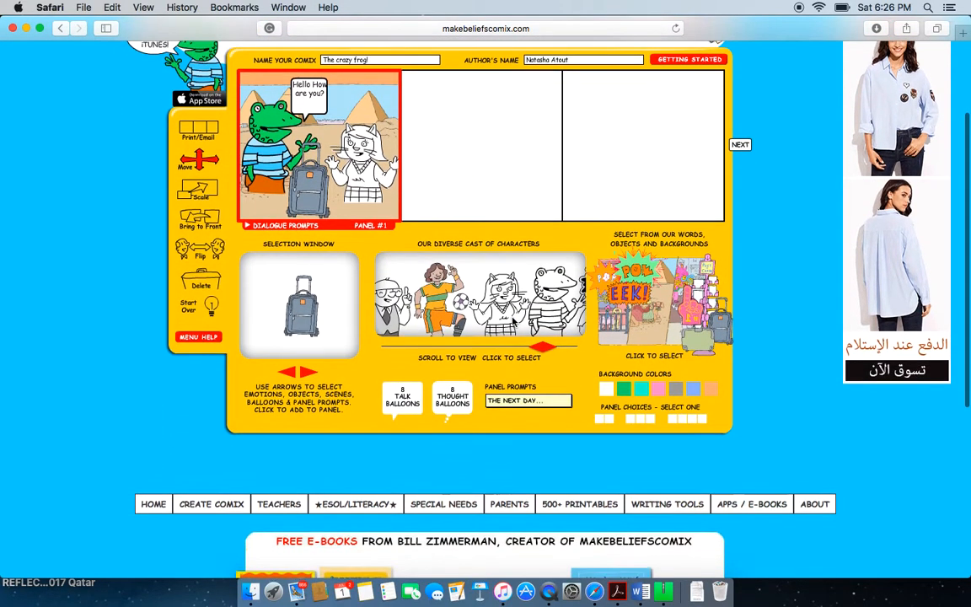
scroll(512, 321, up, 3)
scroll(438, 278, up, 1)
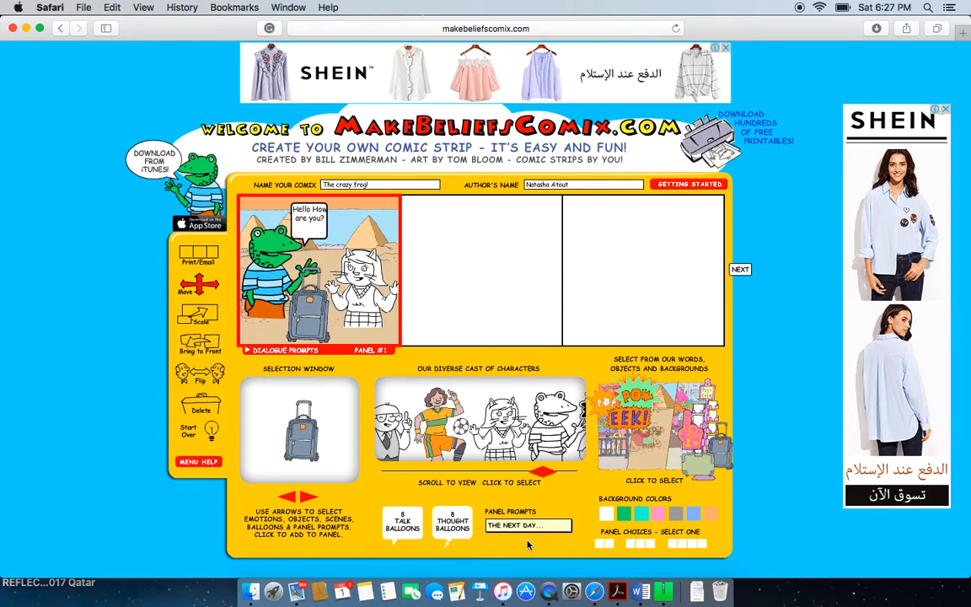
Add the "Type your own..." panel prompt to the top of panel 1 and select its text for editing.
scroll(474, 486, down, 1)
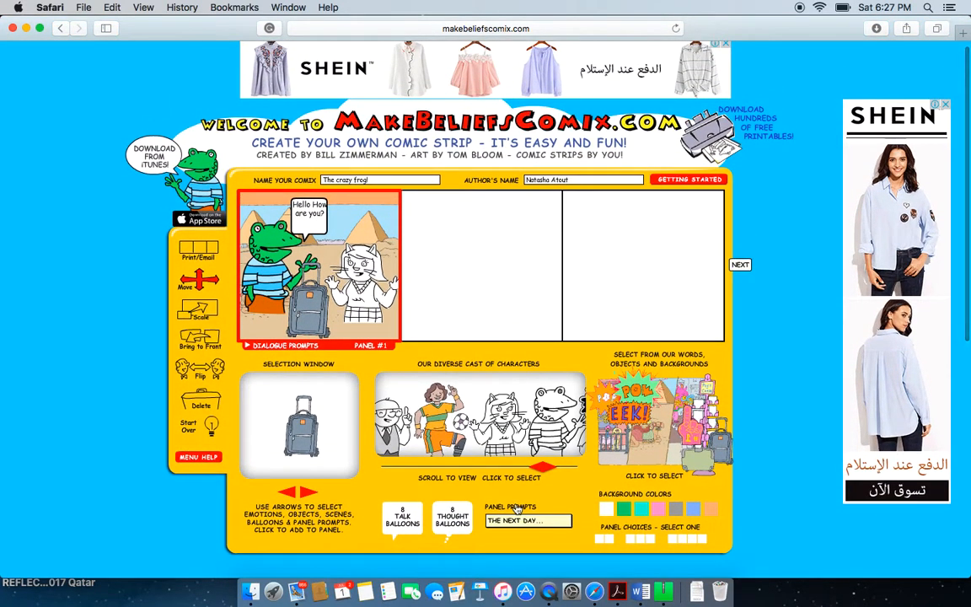
click(526, 516)
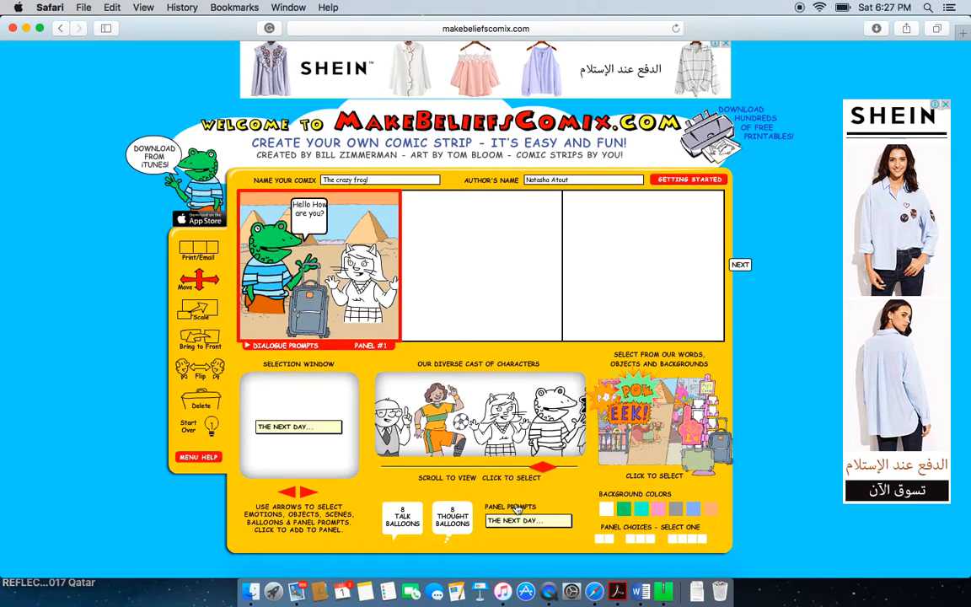
click(308, 492)
click(308, 495)
click(309, 495)
click(309, 494)
click(309, 494)
click(289, 495)
click(278, 390)
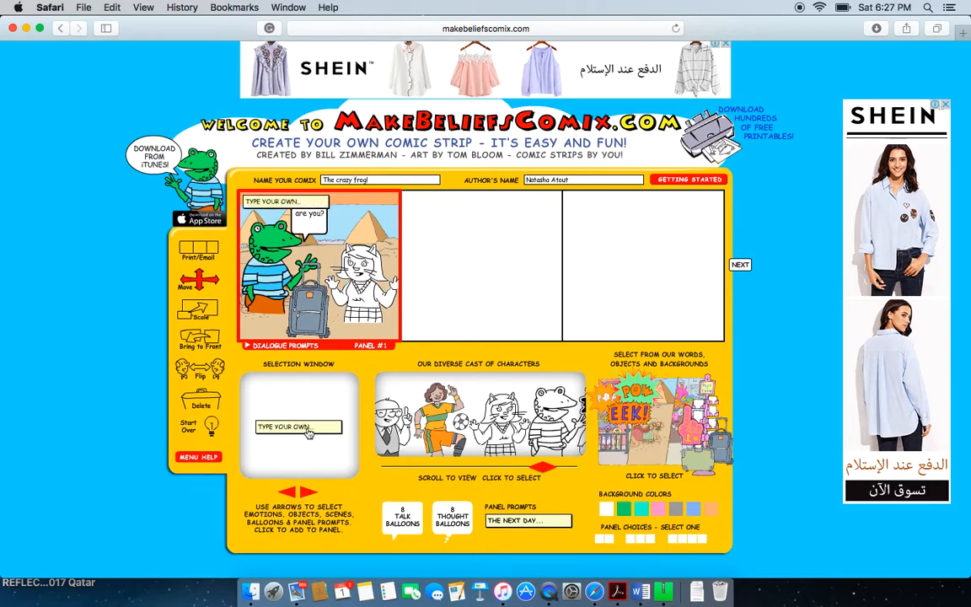
click(300, 199)
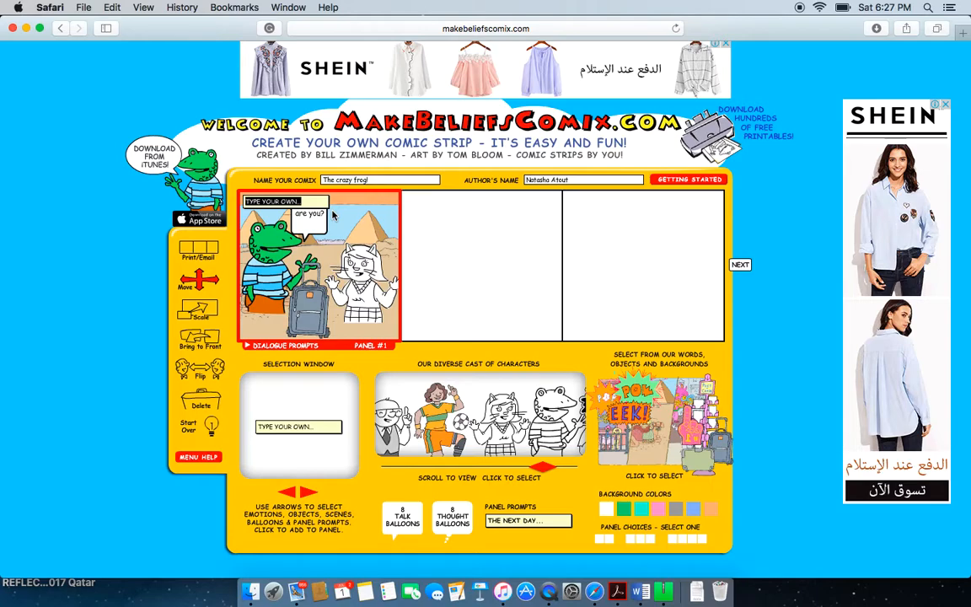
text(One fine monday)
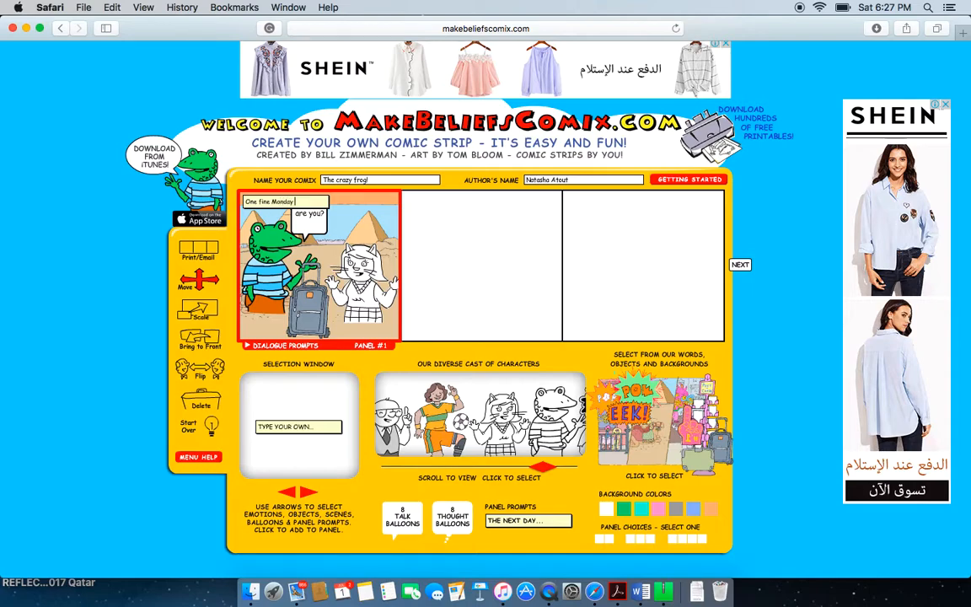
key(BackSpace)
key(BackSpace)
key(BackSpace)
key(BackSpace)
key(BackSpace)
key(BackSpace)
key(BackSpace)
key(BackSpace)
key(BackSpace)
key(BackSpace)
key(BackSpace)
key(BackSpace)
key(BackSpace)
key(BackSpace)
key(BackSpace)
key(BackSpace)
Write "Monday Morining !" in panel 1's prompt box and select panel 2.
text(Monday Morining !)
click(517, 291)
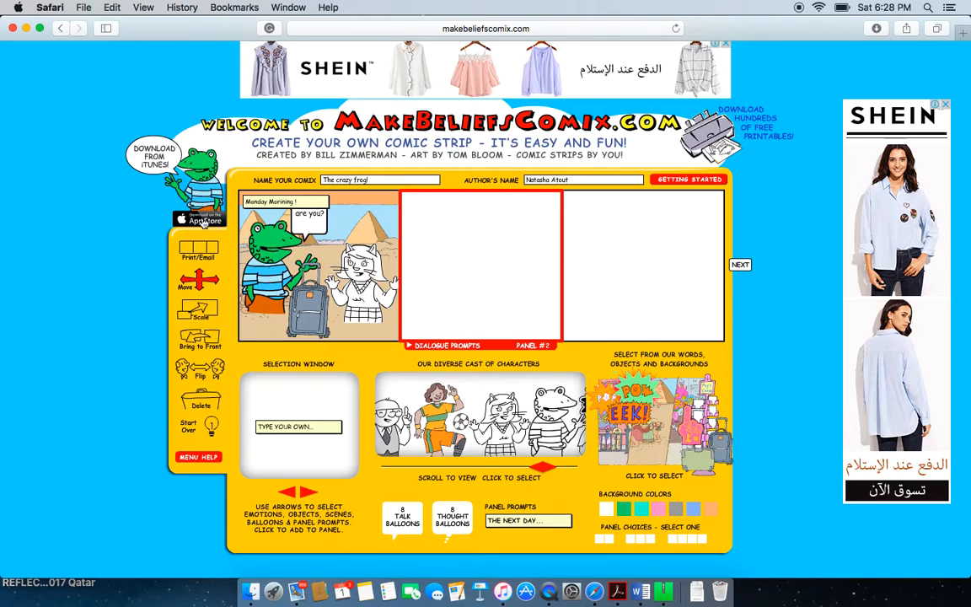
Open the page for reviewing, printing and emailing the comic strip.
click(201, 251)
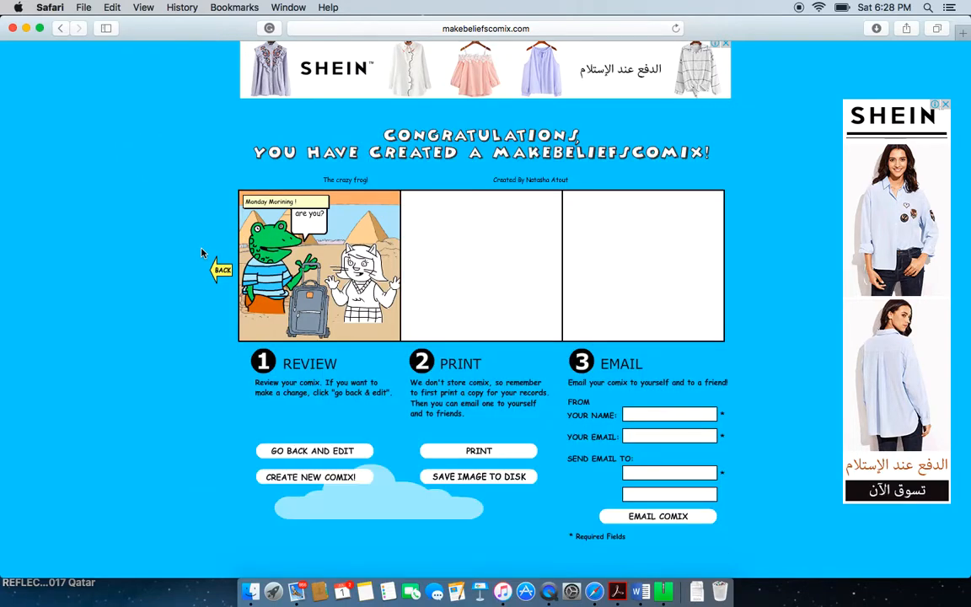